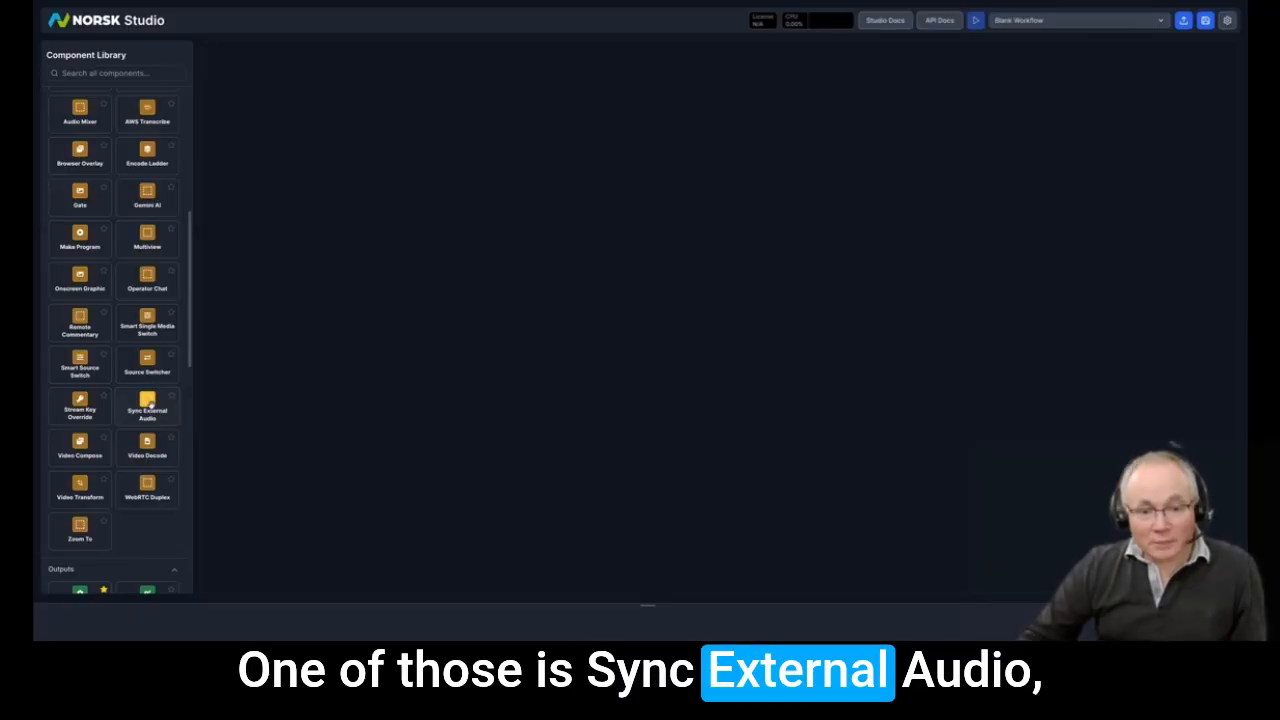
pyautogui.click(149, 401)
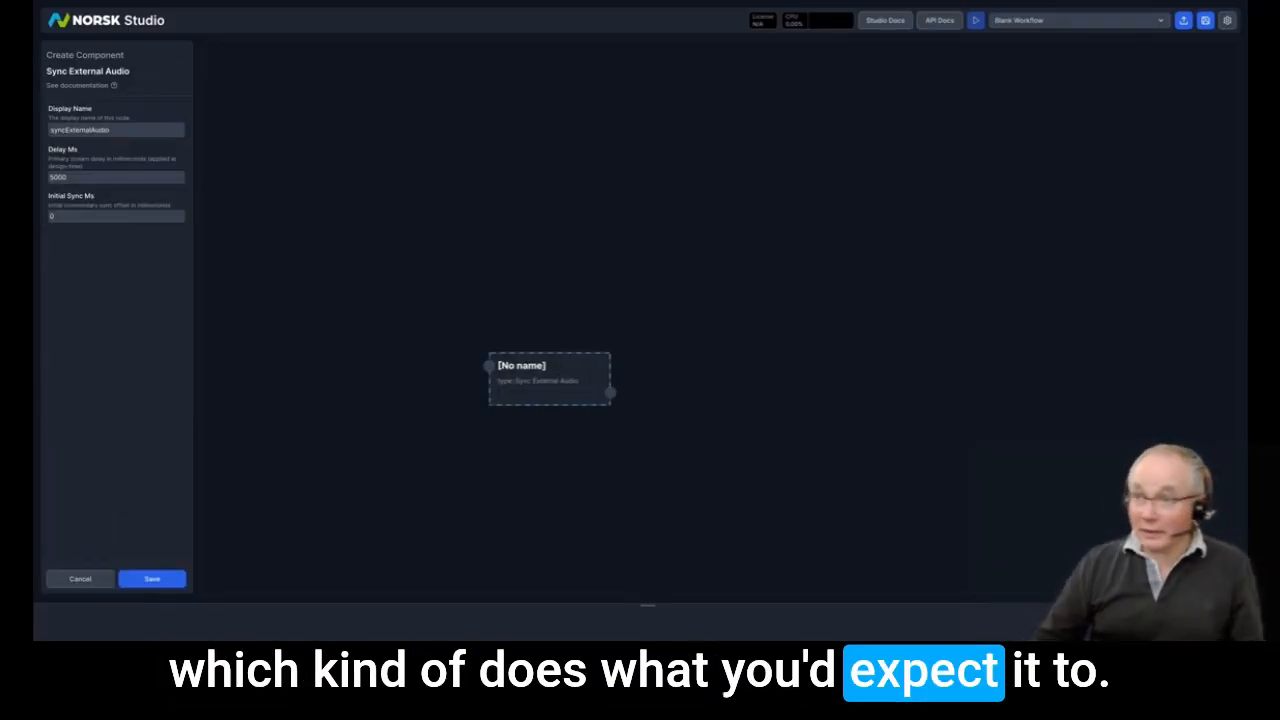
pyautogui.click(80, 578)
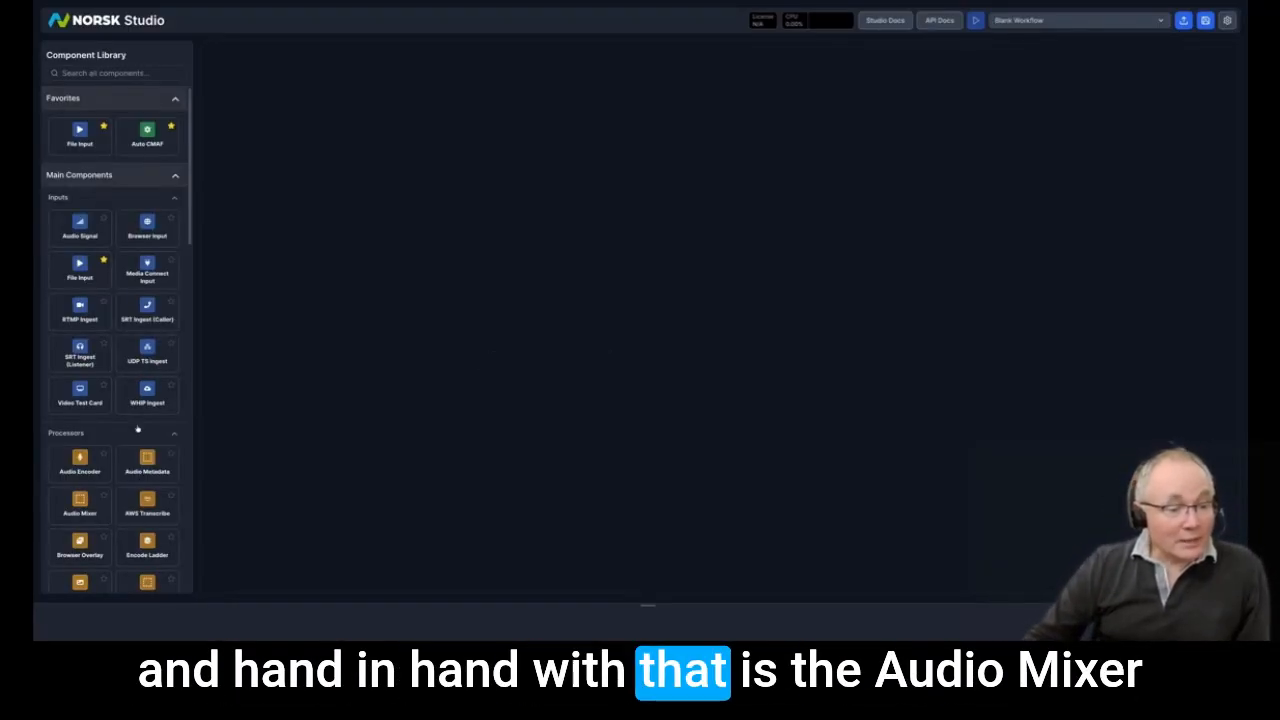
pyautogui.scroll(-2, 150, 410)
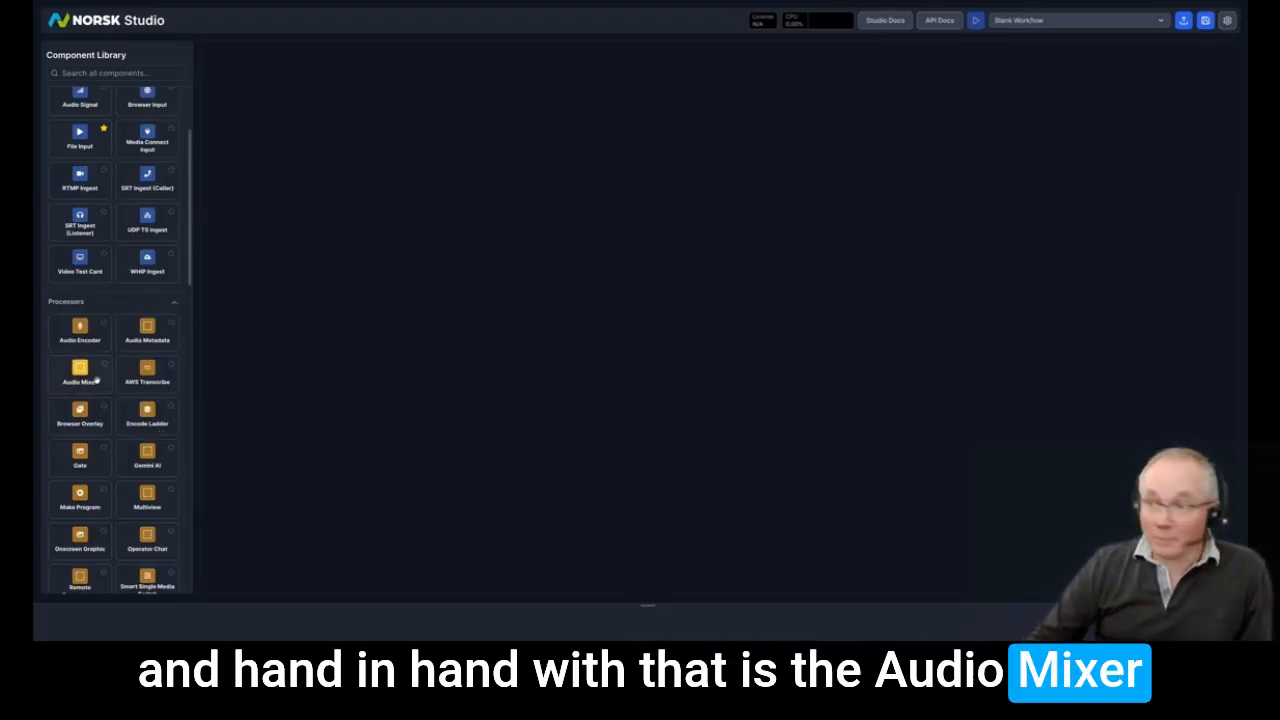
# Step: Load the 03-SRT-to-WebRTC.yaml workflow and add an SRT Ingest (Listener) component below SRT Source
pyautogui.click(1113, 24)
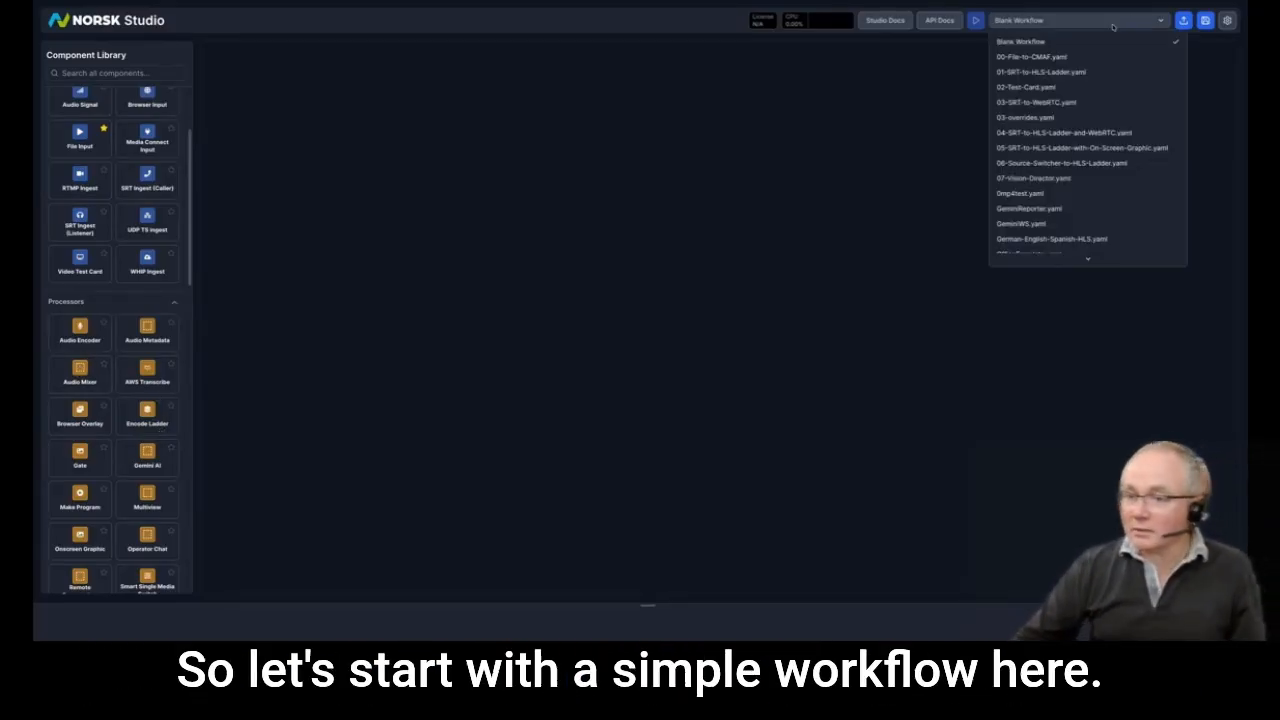
pyautogui.click(1036, 102)
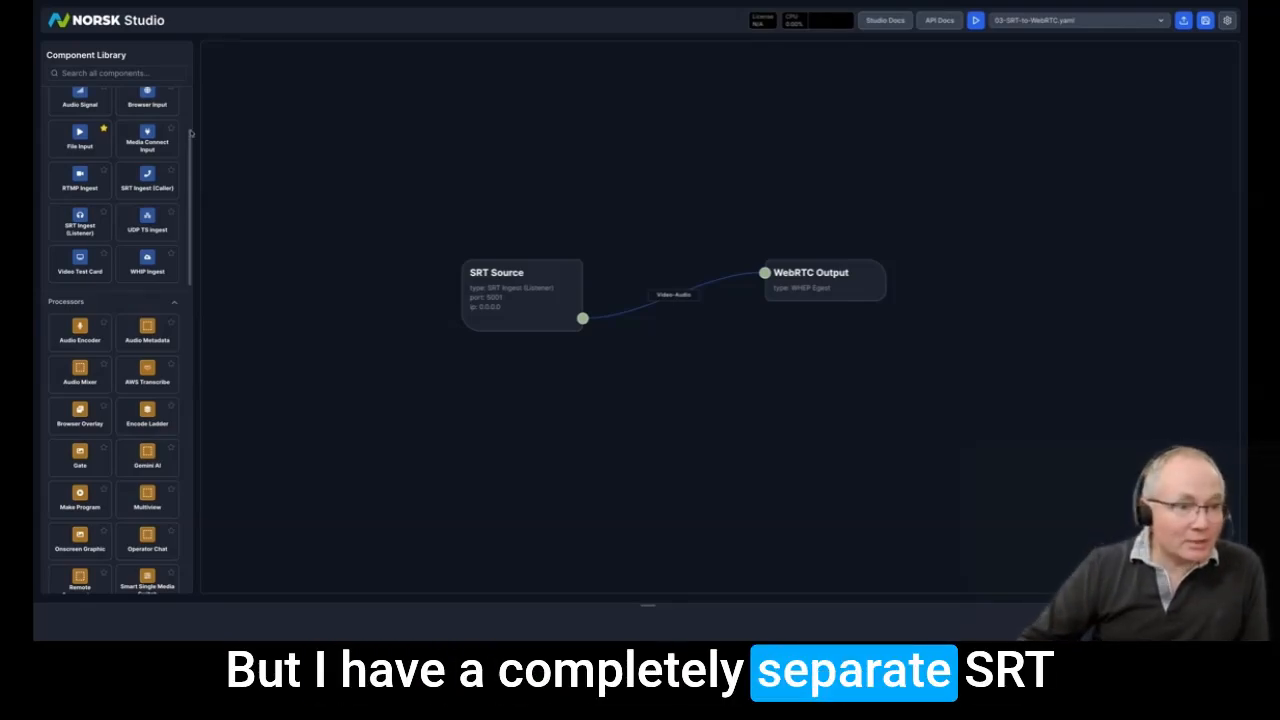
pyautogui.click(92, 72)
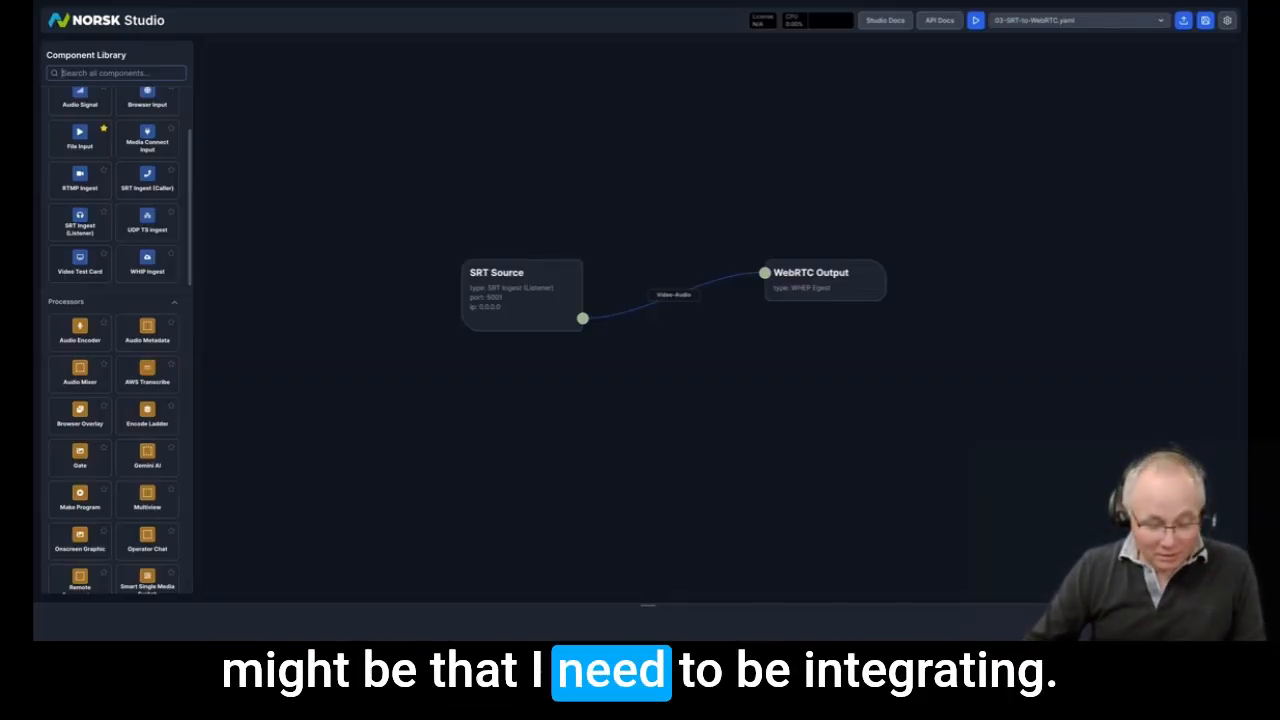
pyautogui.write('srt')
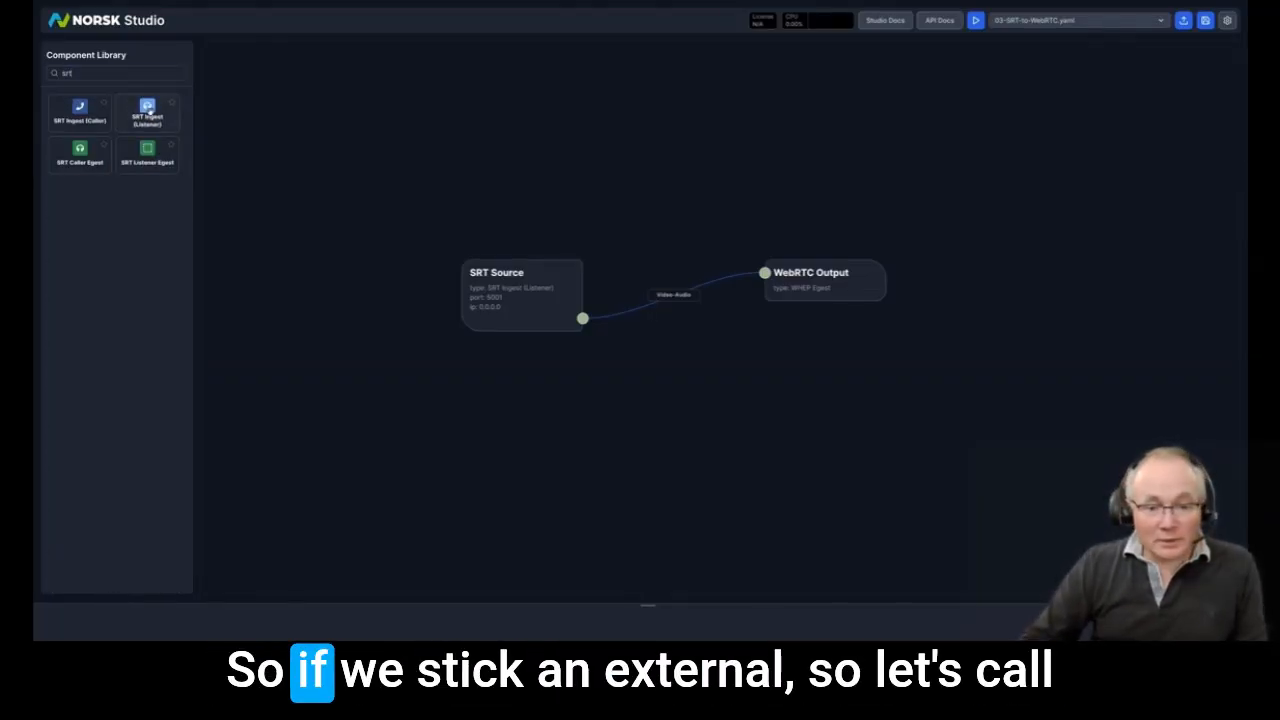
pyautogui.click(149, 112)
# Step: Configure the new SRT listener as ExtrenalAudio with port 5002 and stream ID Audio, and align it under SRT Source
pyautogui.tripleClick(104, 131)
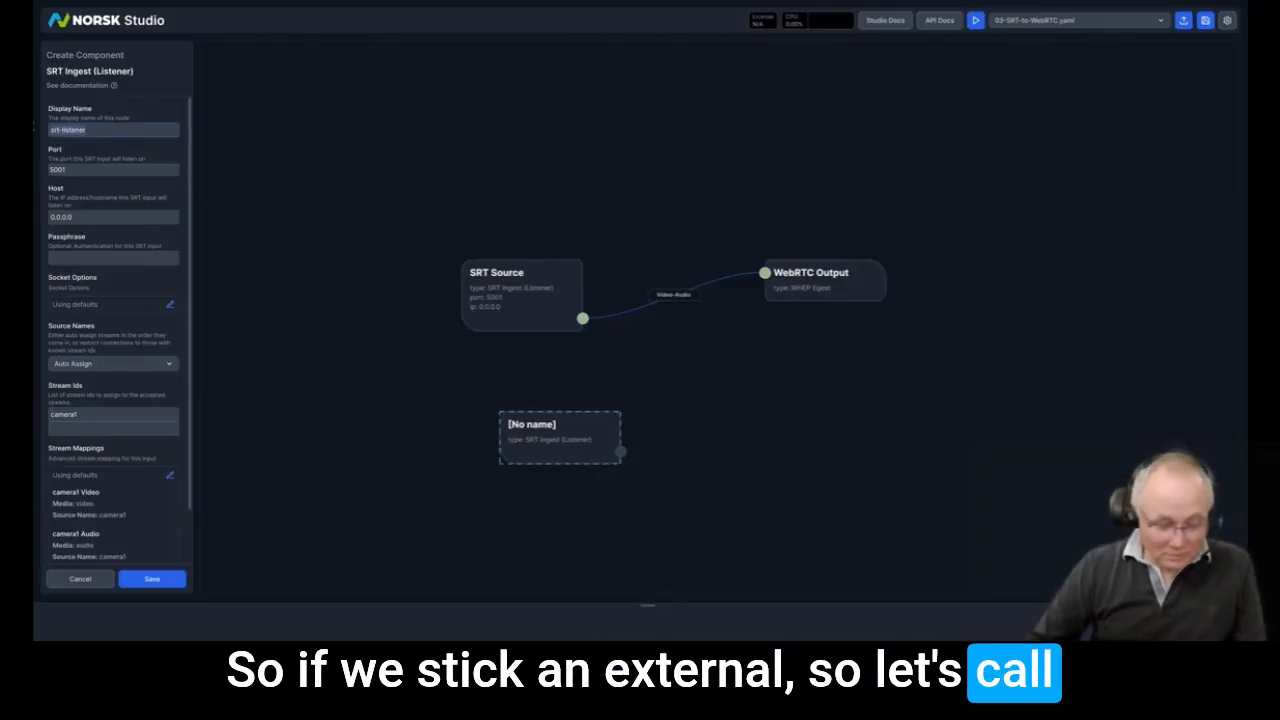
pyautogui.write('Extre')
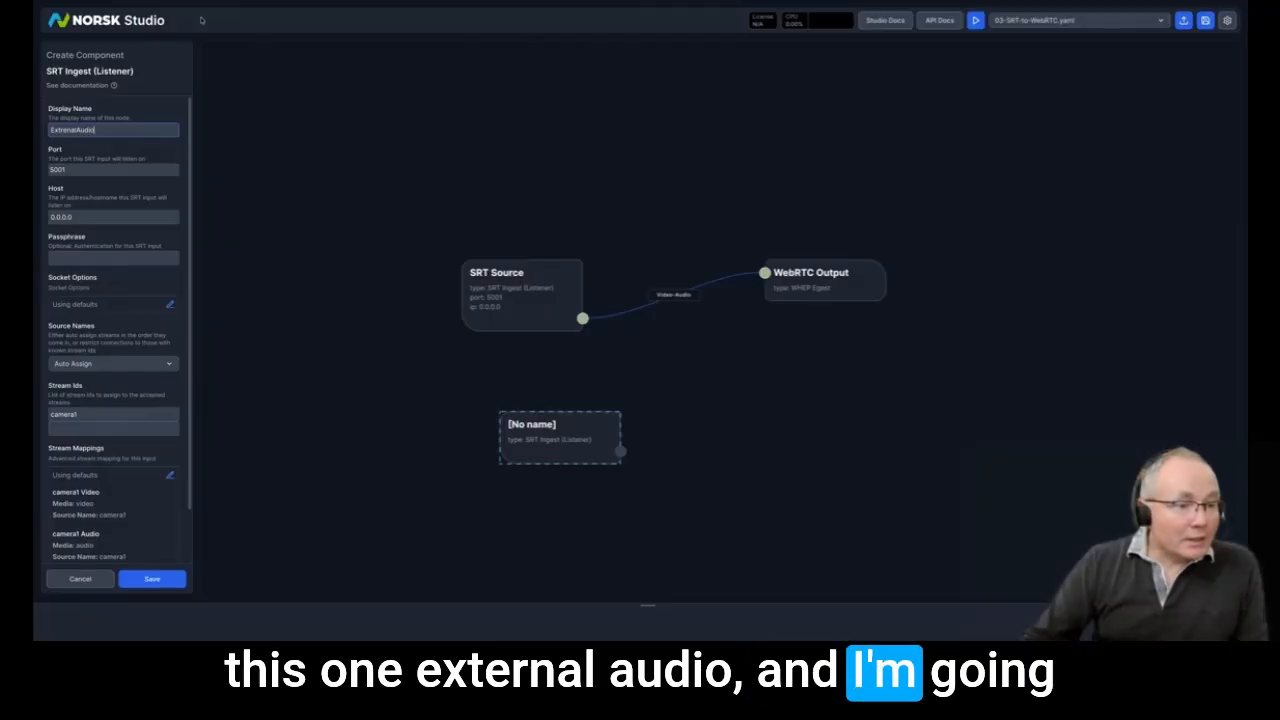
pyautogui.click(93, 170)
pyautogui.press('BackSpace')
pyautogui.write('2')
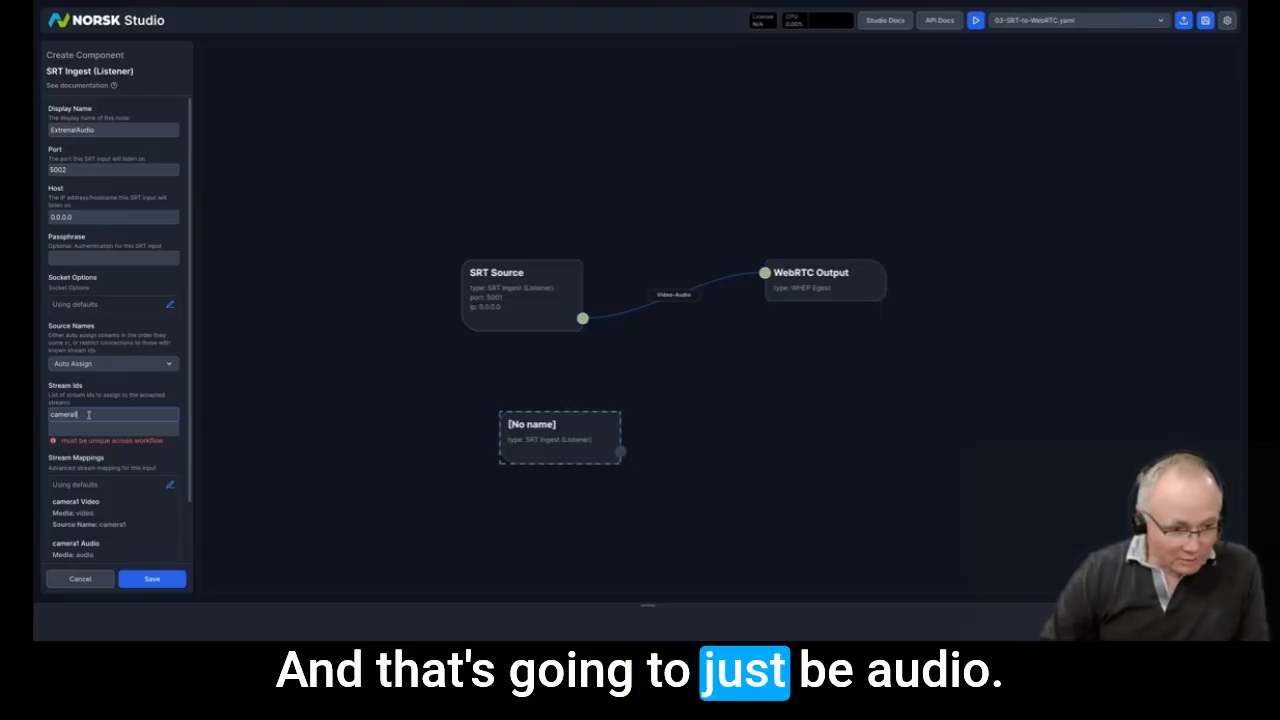
pyautogui.write('Audio')
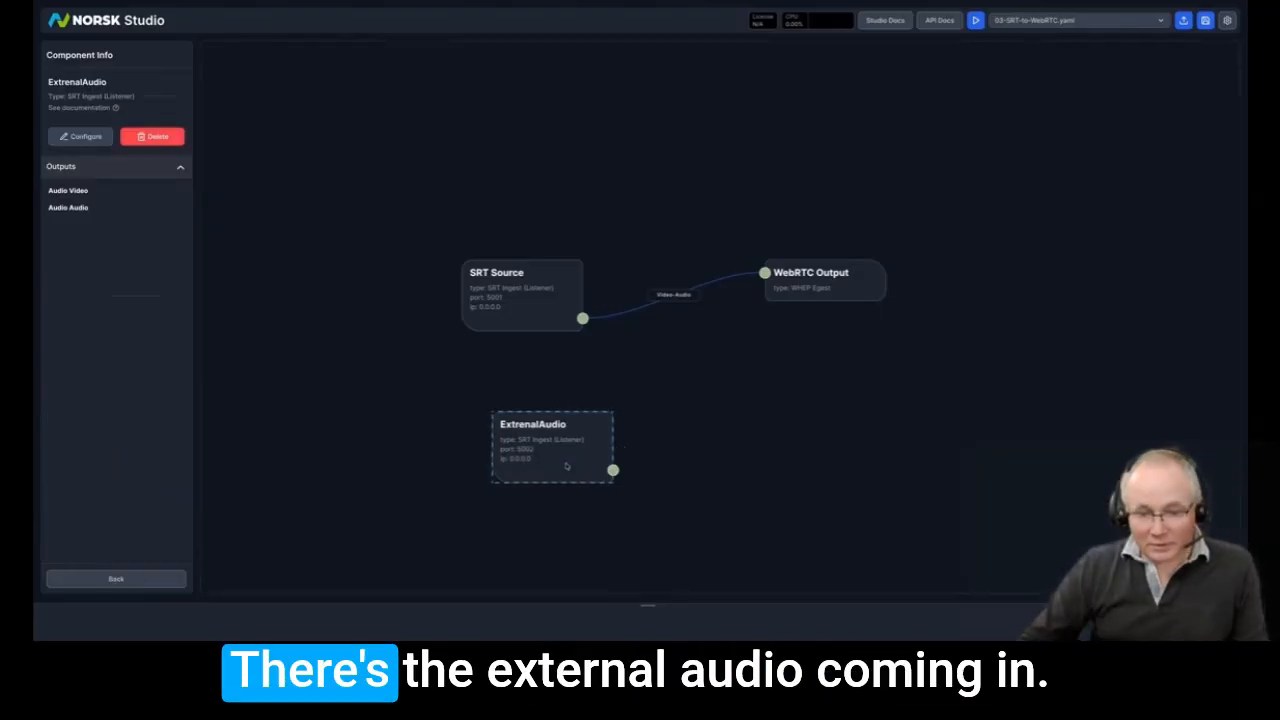
pyautogui.moveTo(566, 466); pyautogui.dragTo(533, 443)
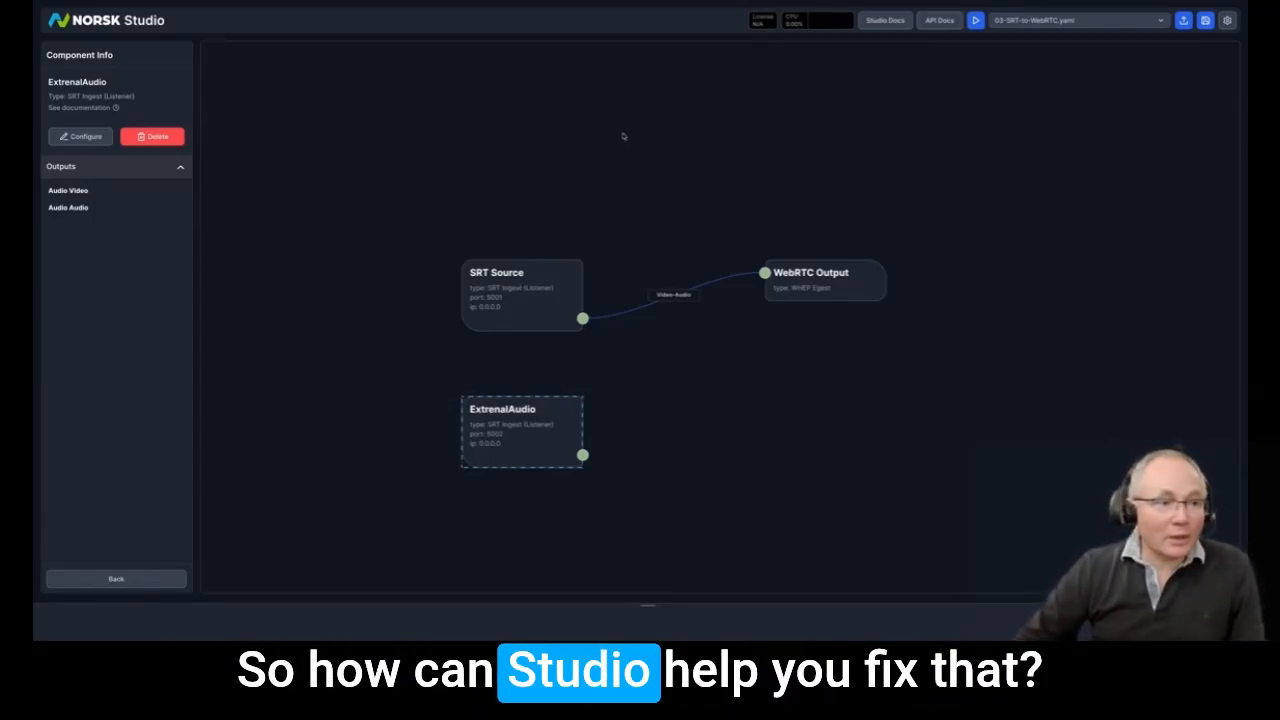
# Step: Add a Sync External Audio component with its default settings beside ExtrenalAudio
pyautogui.click(230, 98)
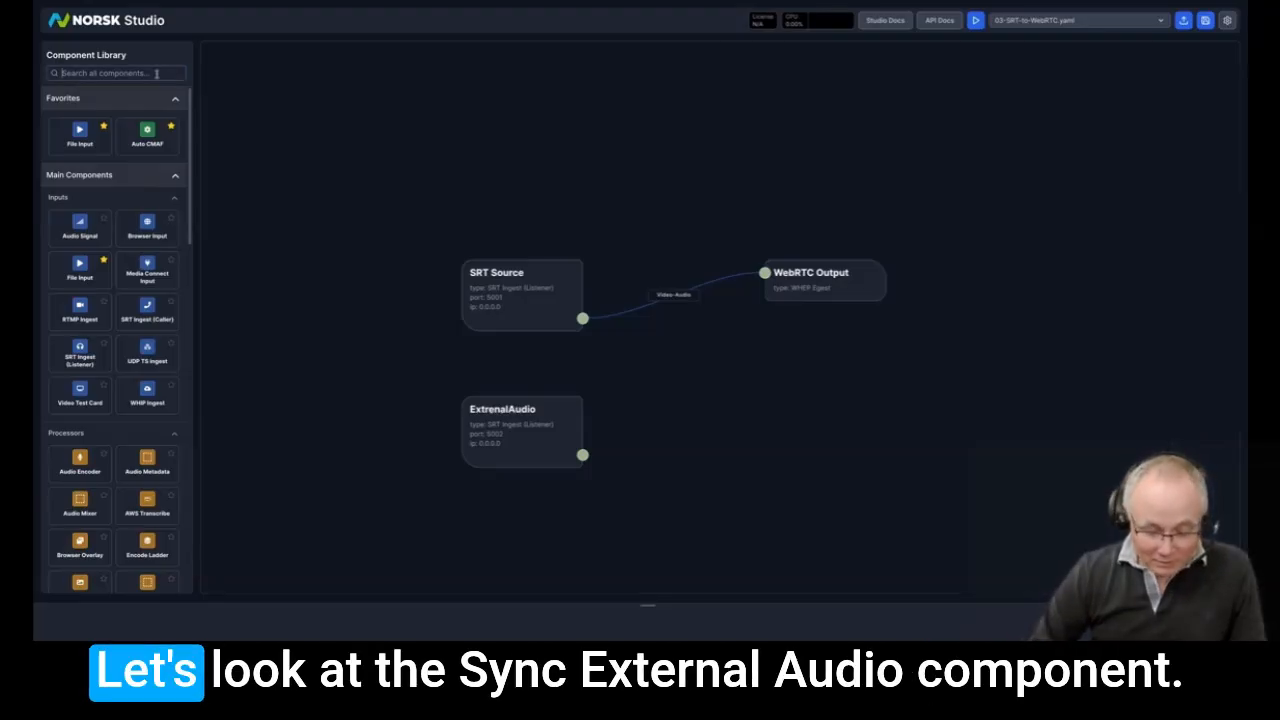
pyautogui.write('sync')
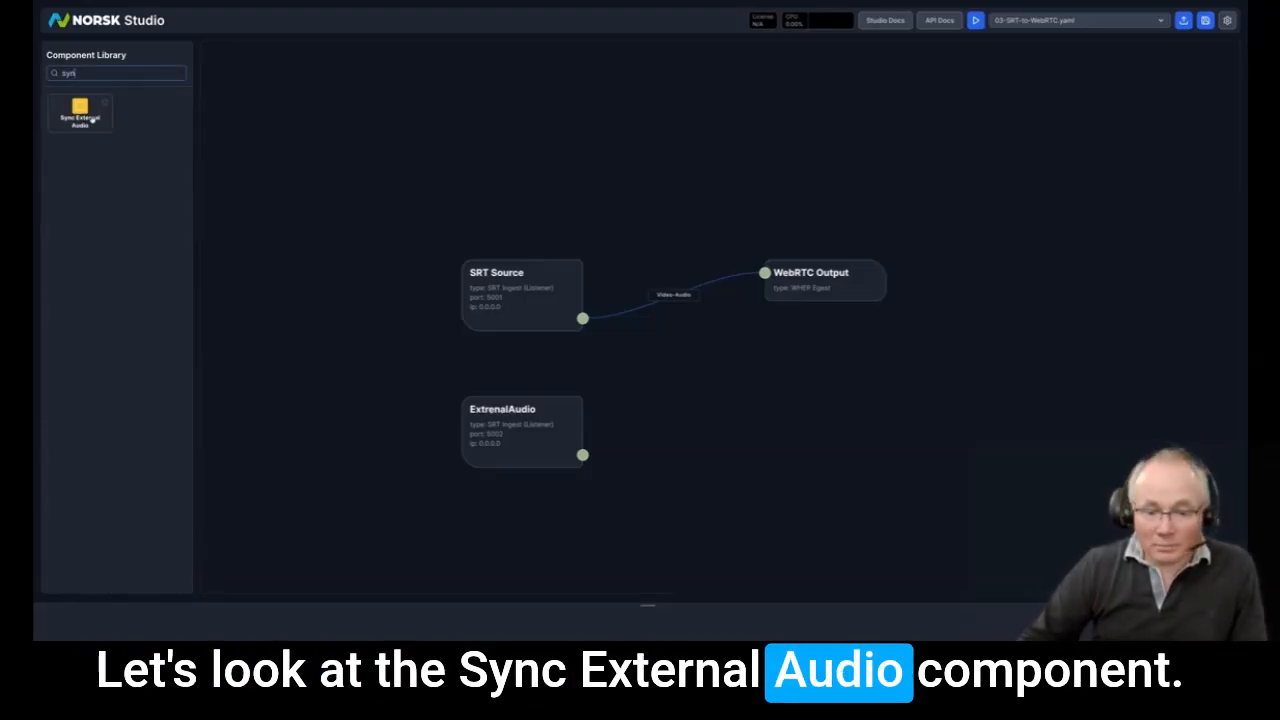
pyautogui.click(83, 110)
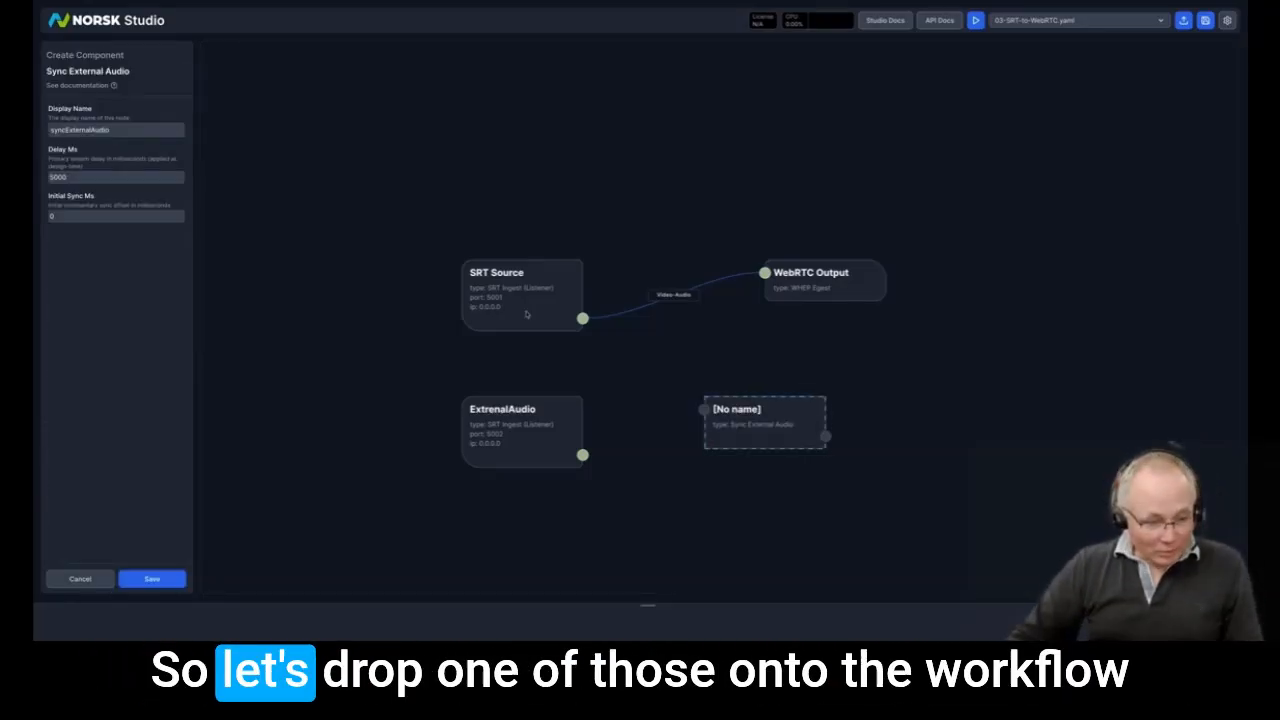
pyautogui.click(166, 580)
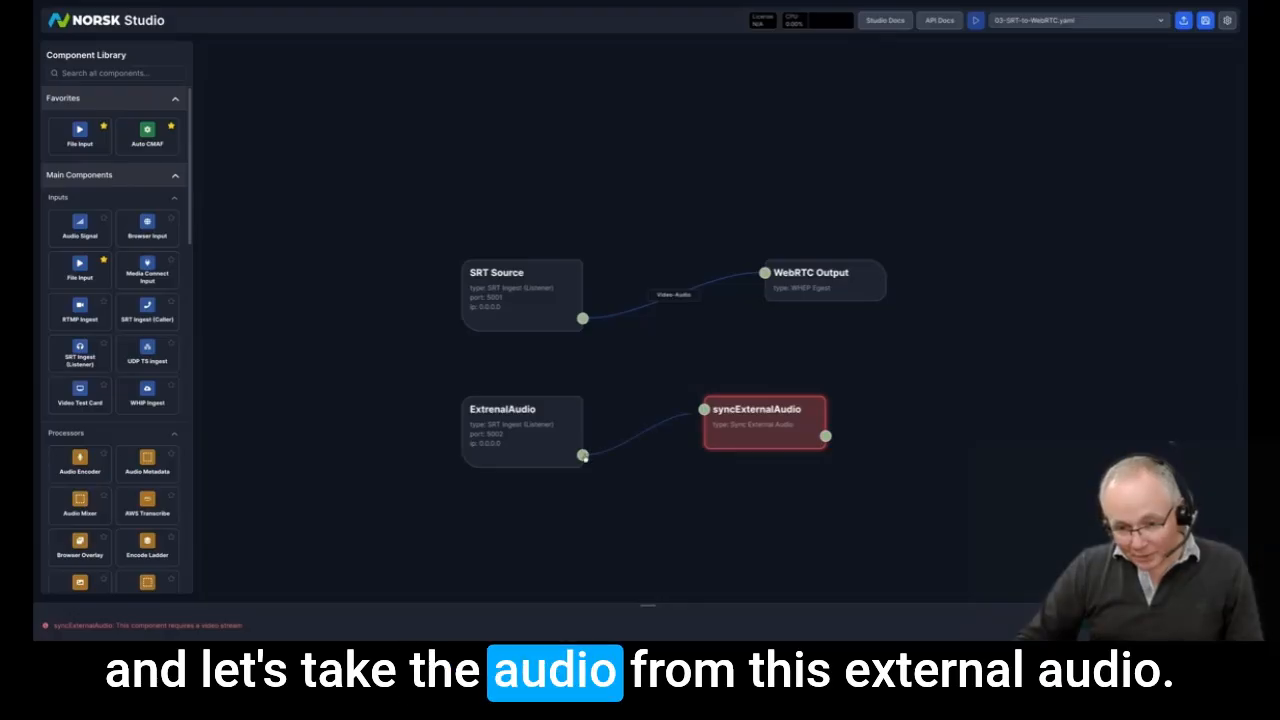
# Step: Connect ExtrenalAudio to syncExternalAudio, using Specified Streams Only with the video stream excluded
pyautogui.moveTo(703, 410); pyautogui.dragTo(704, 411)
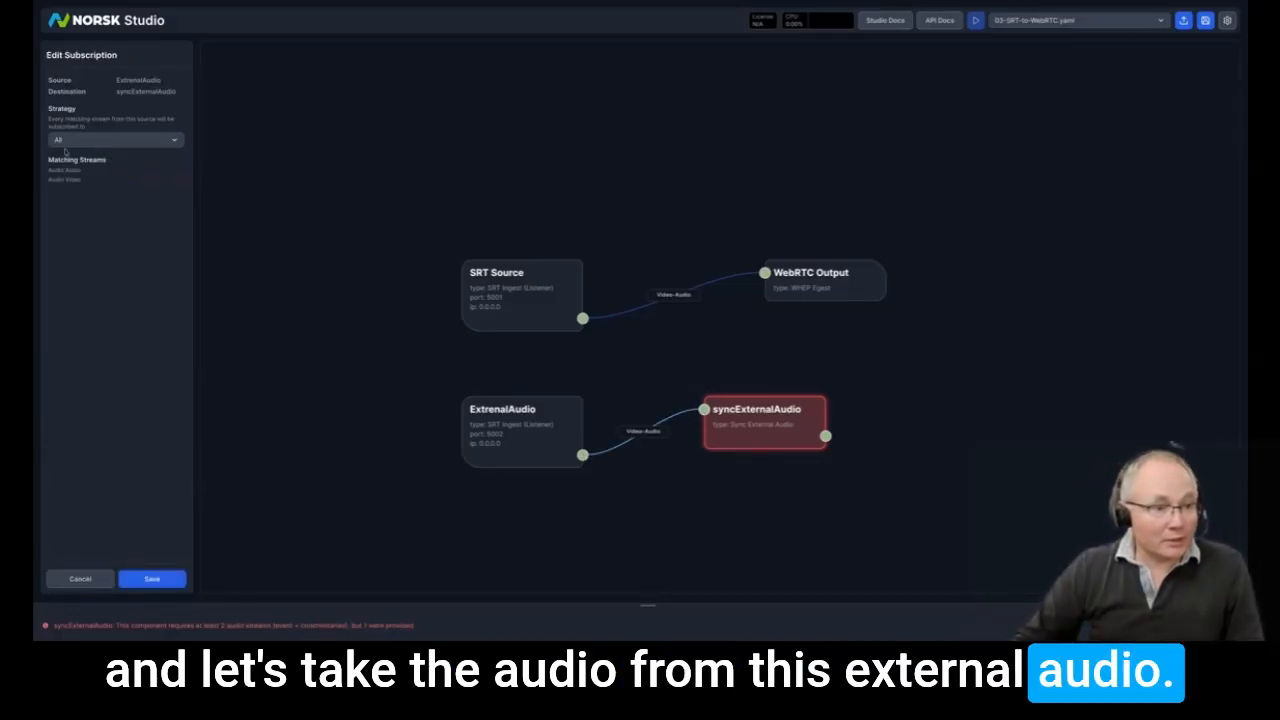
pyautogui.click(115, 140)
pyautogui.click(72, 176)
pyautogui.click(66, 197)
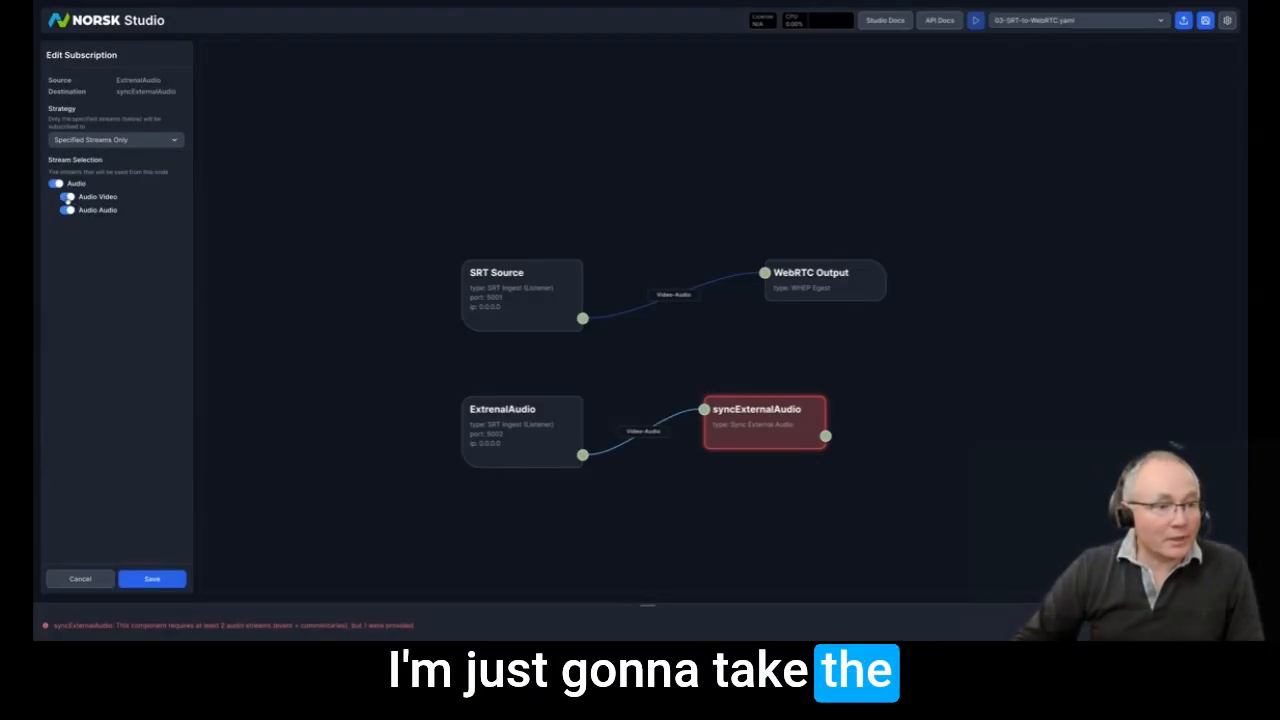
pyautogui.click(151, 578)
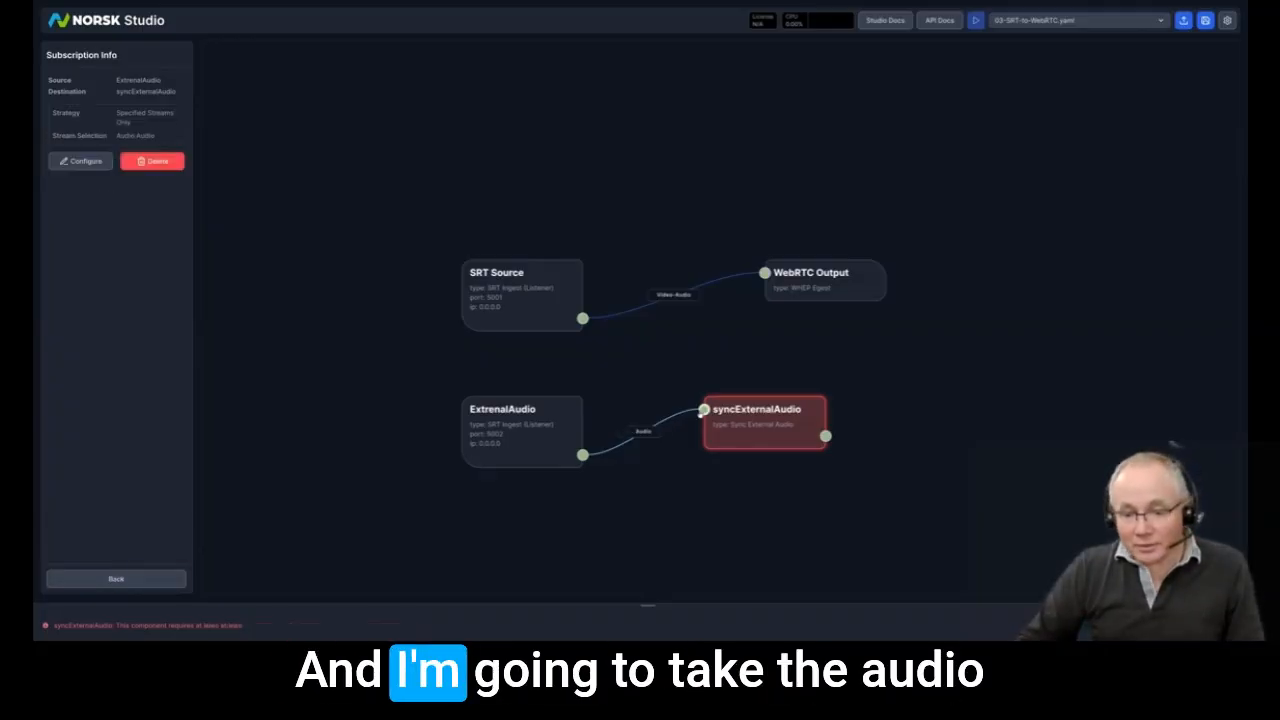
# Step: Connect SRT Source to syncExternalAudio and move the WebRTC Output node farther from the sources
pyautogui.moveTo(702, 412); pyautogui.dragTo(582, 319)
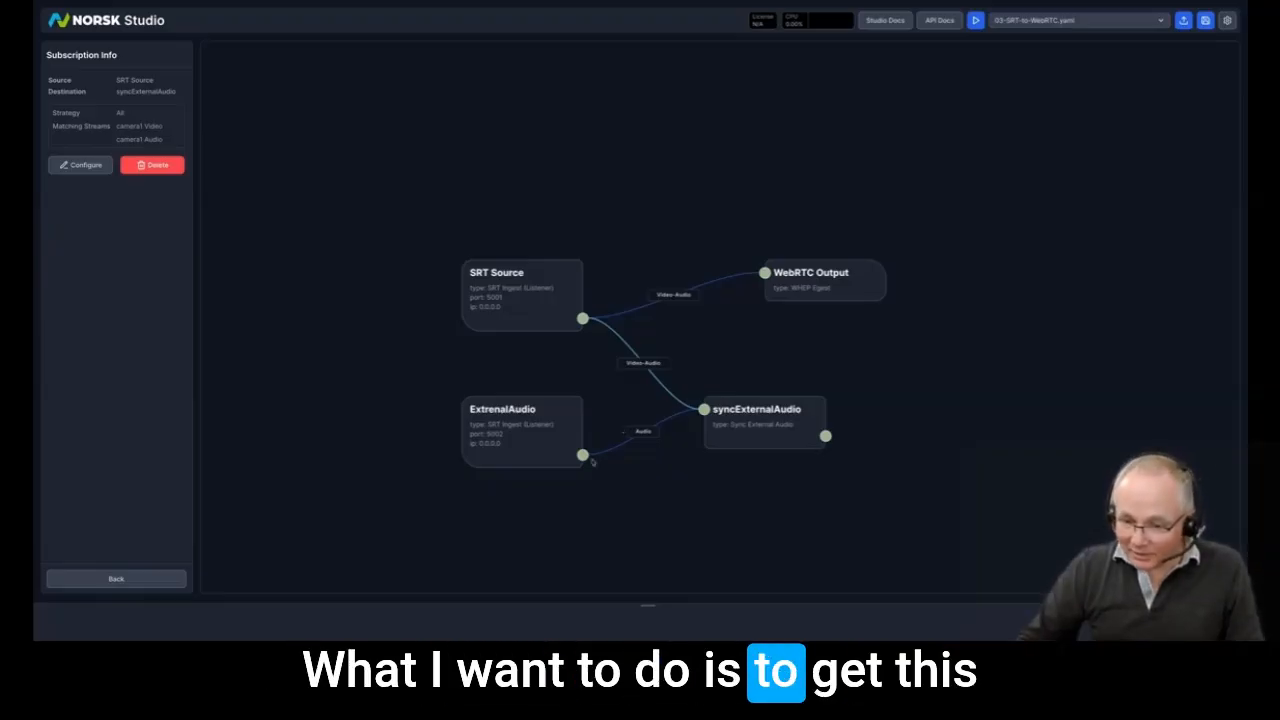
pyautogui.moveTo(846, 301); pyautogui.dragTo(976, 279)
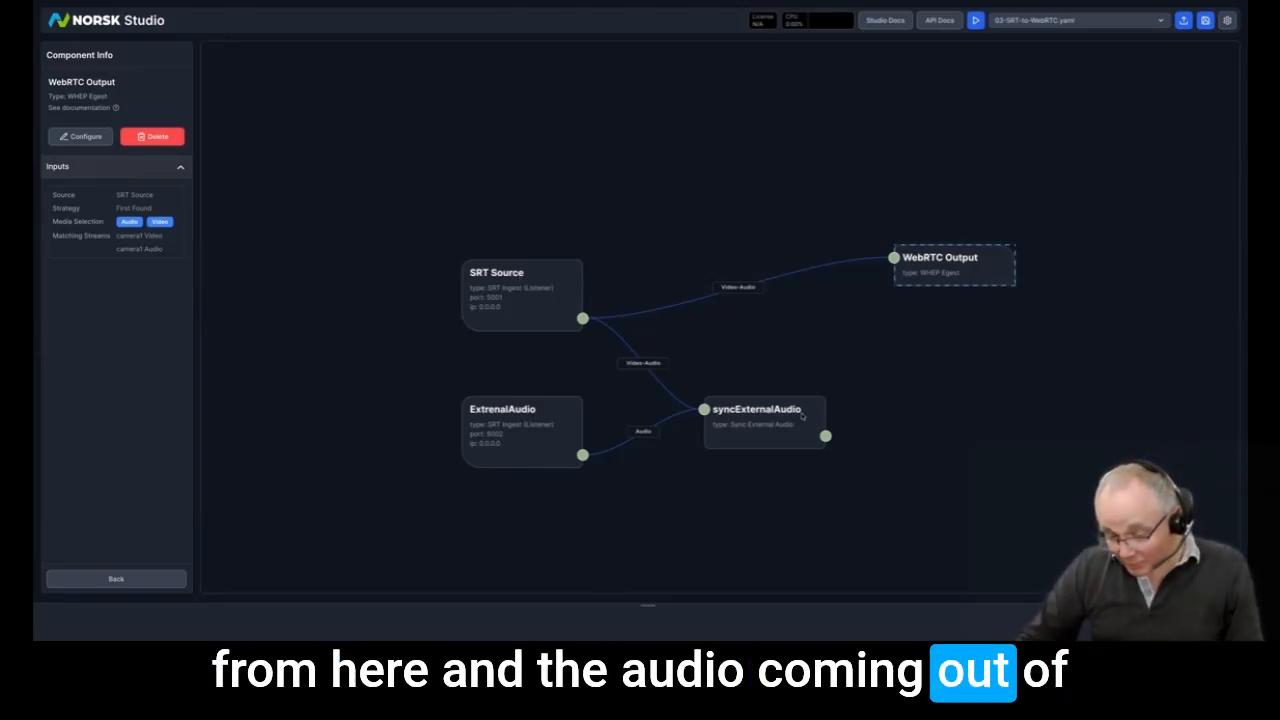
pyautogui.click(877, 432)
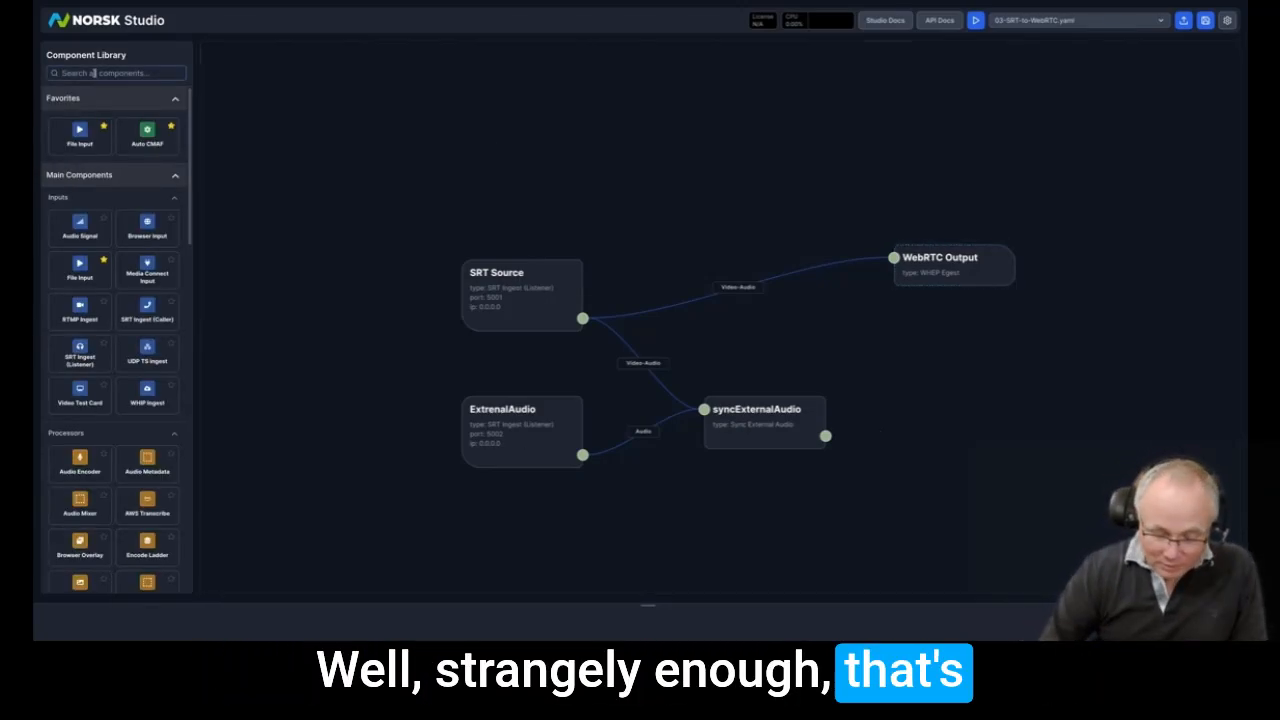
# Step: Add an Audio Mixer component with its default settings beyond syncExternalAudio, below WebRTC Output
pyautogui.click(92, 73)
pyautogui.write('m')
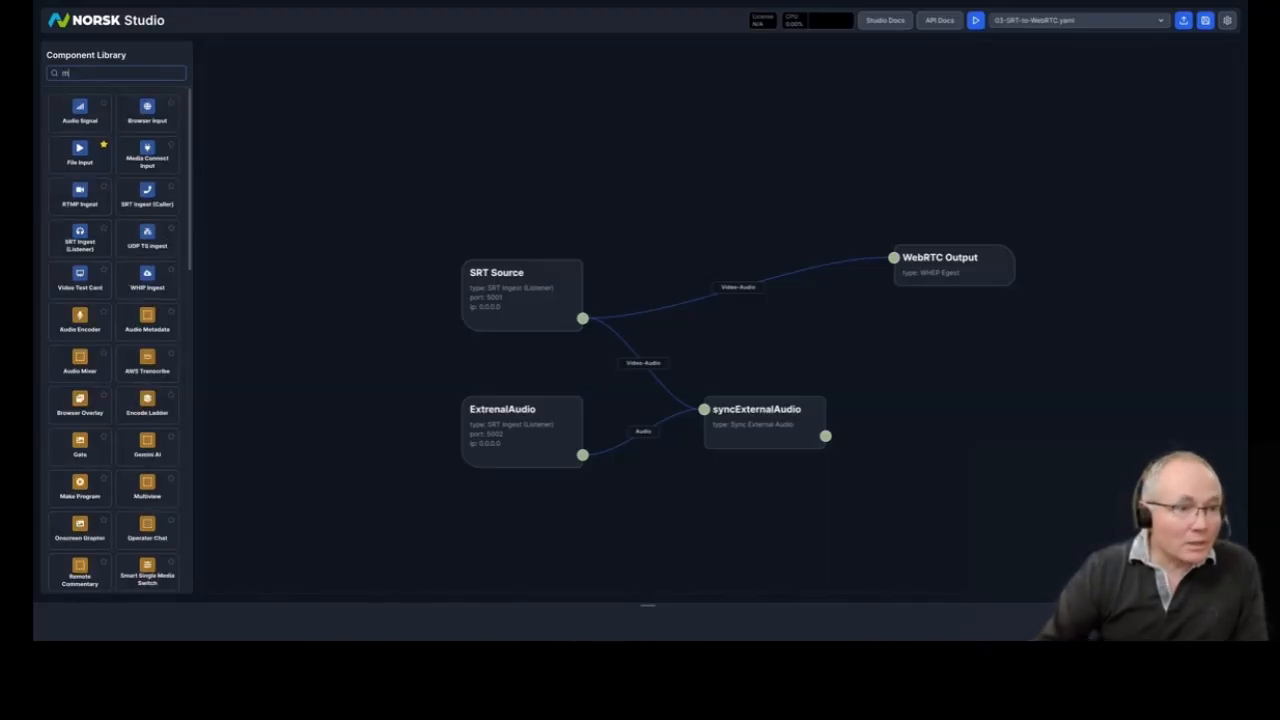
pyautogui.write('ix')
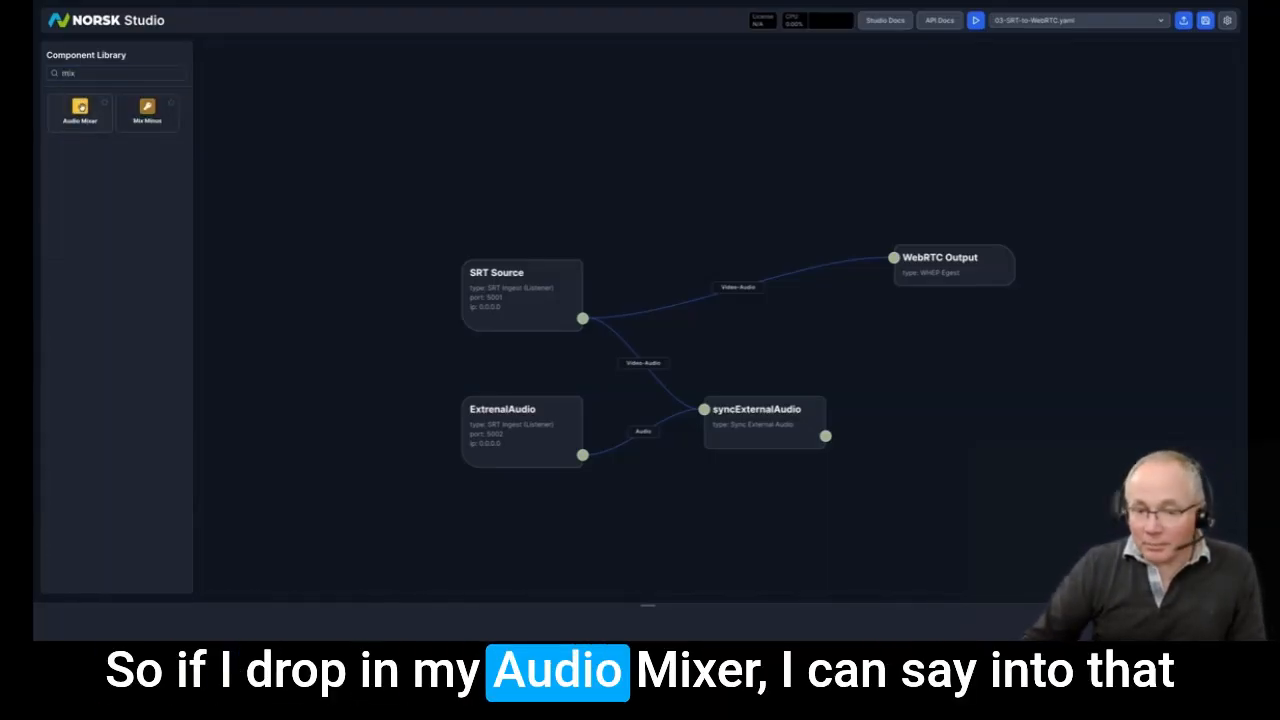
pyautogui.moveTo(80, 108); pyautogui.dragTo(940, 390)
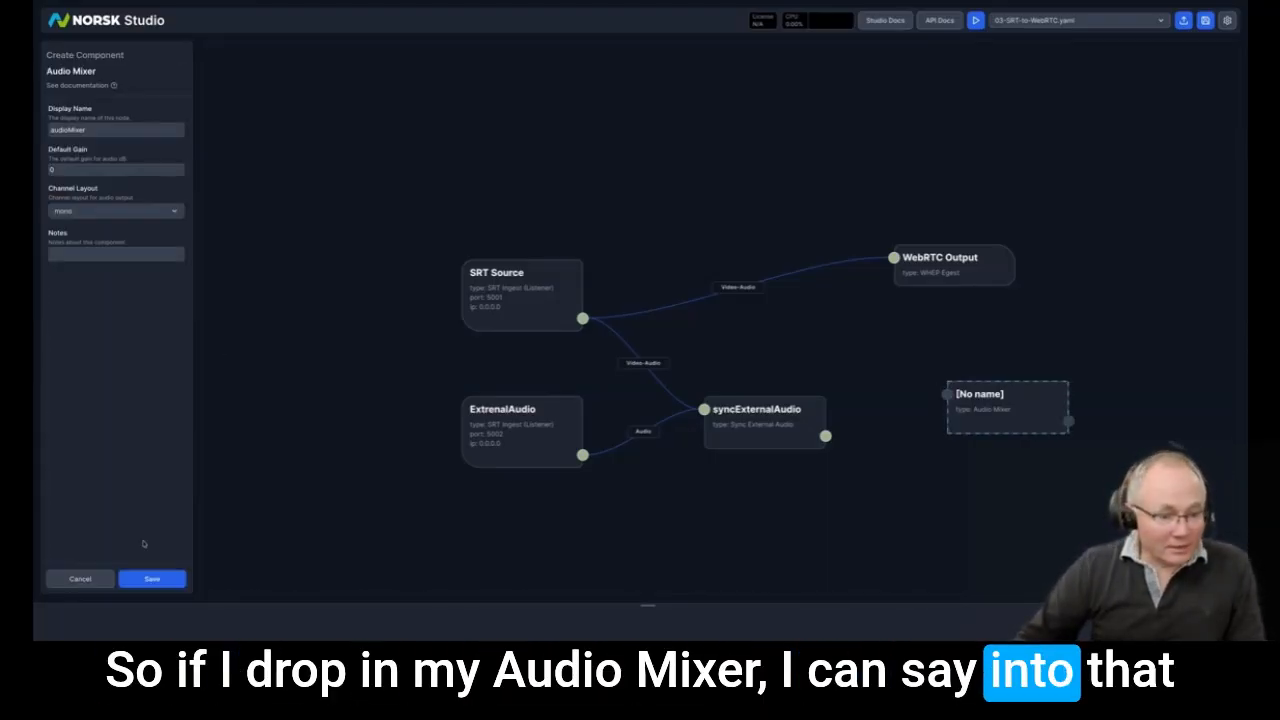
pyautogui.click(152, 578)
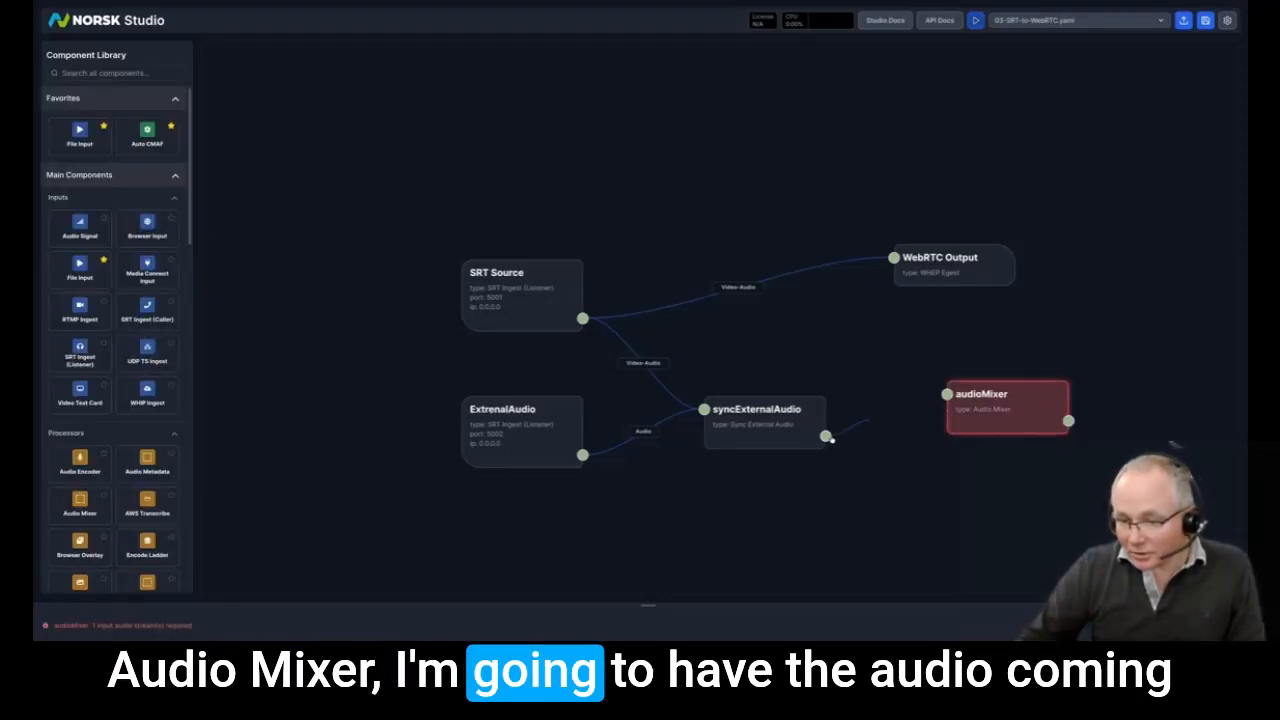
# Step: Feed audioMixer with the audio from both syncExternalAudio and SRT Source, nudging the mixer node closer
pyautogui.moveTo(829, 438); pyautogui.dragTo(947, 394)
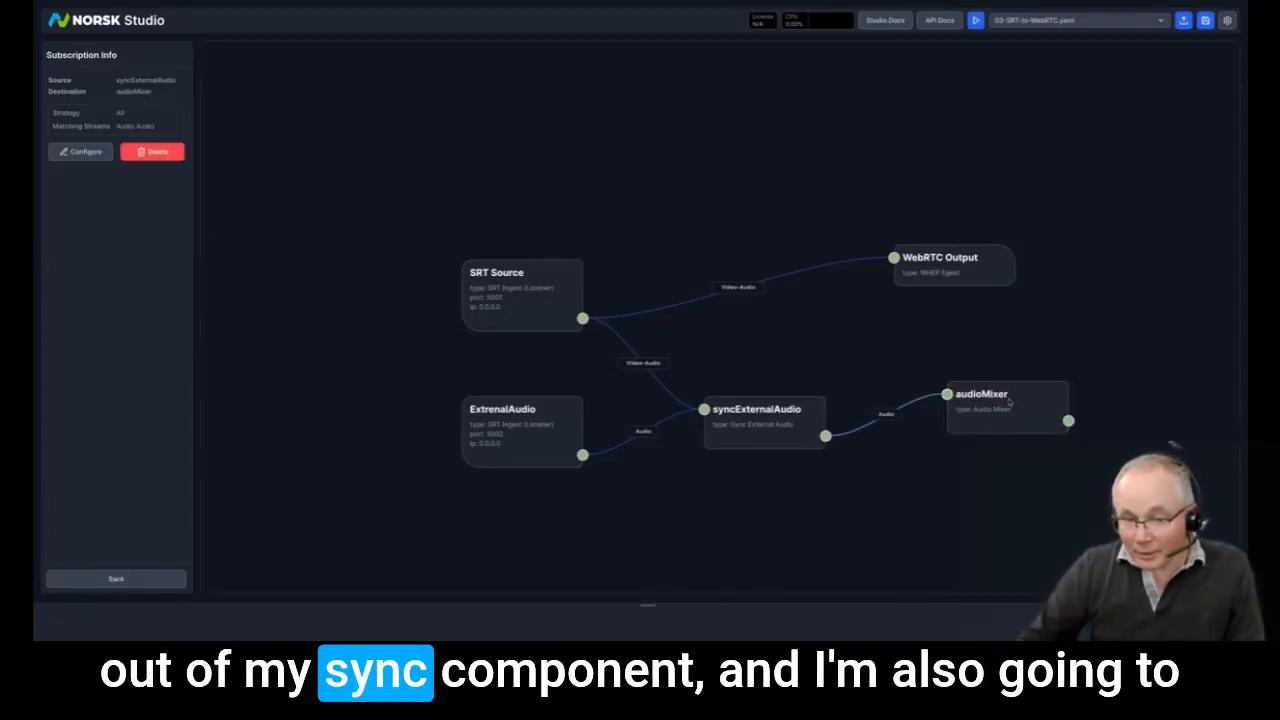
pyautogui.moveTo(1019, 420); pyautogui.dragTo(1004, 413)
pyautogui.moveTo(583, 318); pyautogui.dragTo(934, 387)
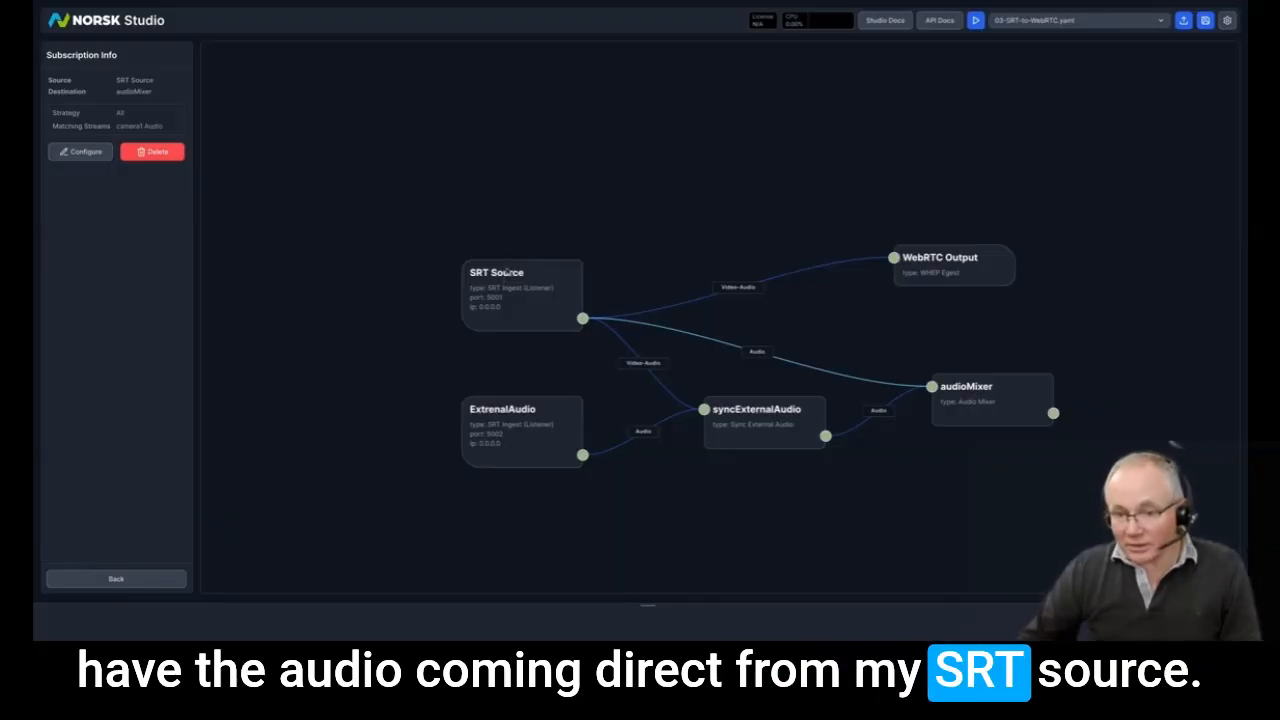
# Step: Restrict the SRT Source subscription of WebRTC Output to video only
pyautogui.click(826, 268)
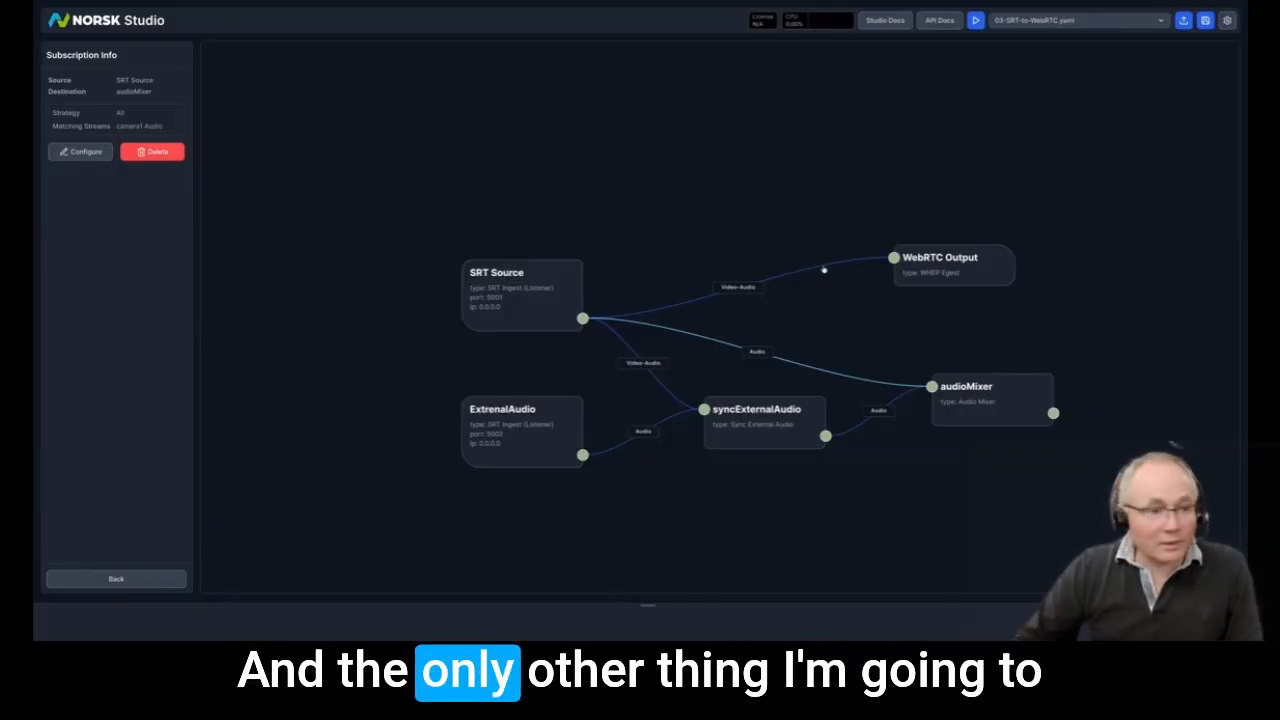
pyautogui.click(80, 151)
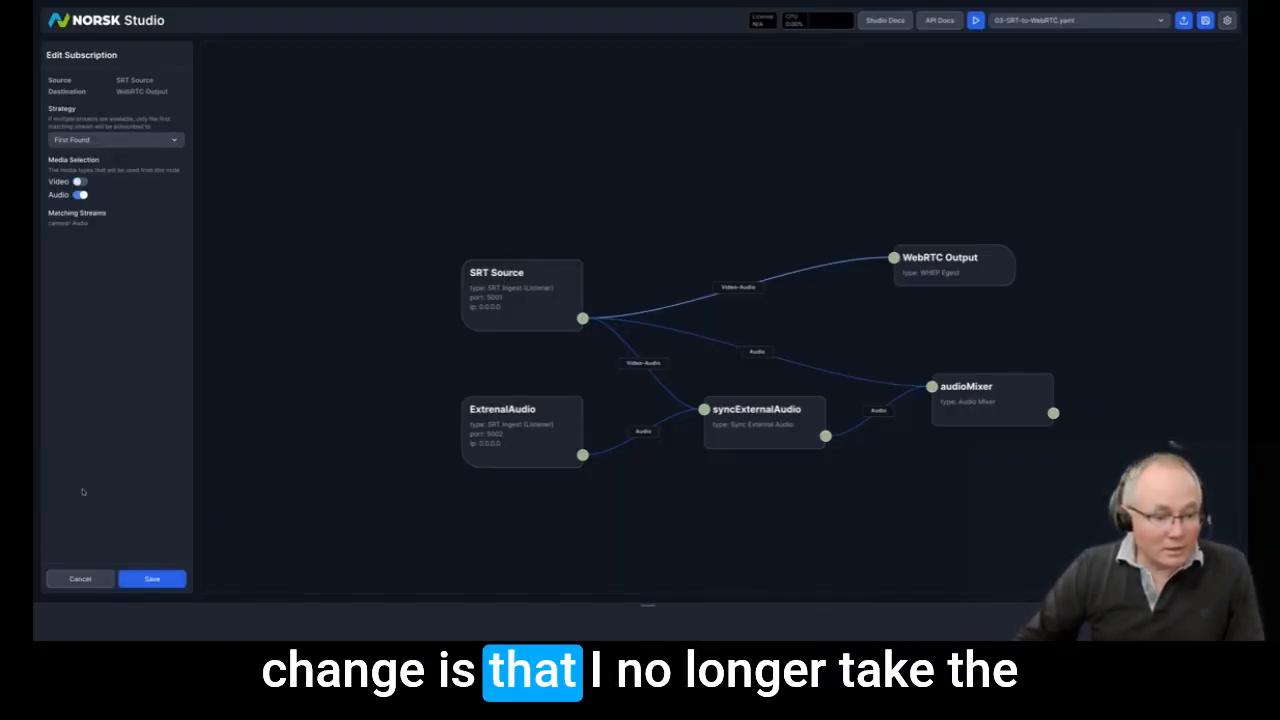
pyautogui.click(80, 195)
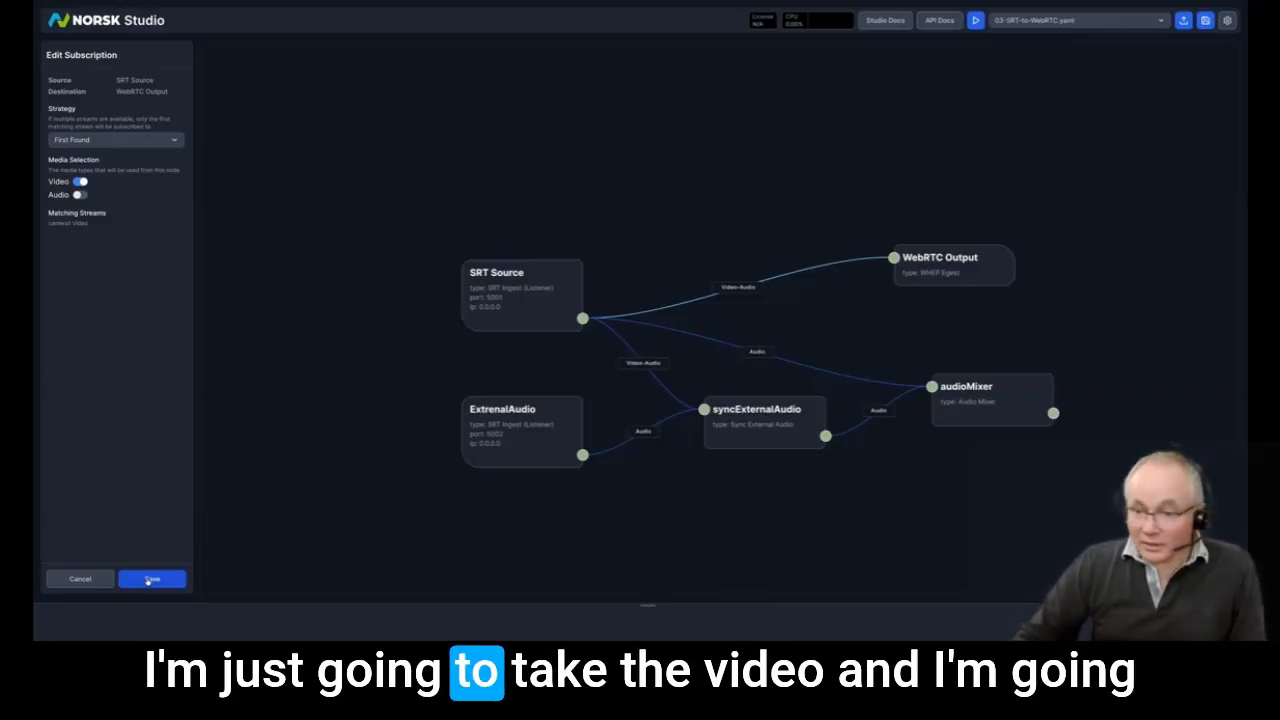
pyautogui.click(151, 579)
# Step: Connect audioMixer to WebRTC Output and reposition both nodes for a clearer layout
pyautogui.moveTo(1053, 413); pyautogui.dragTo(894, 258)
pyautogui.moveTo(1006, 273); pyautogui.dragTo(1174, 265)
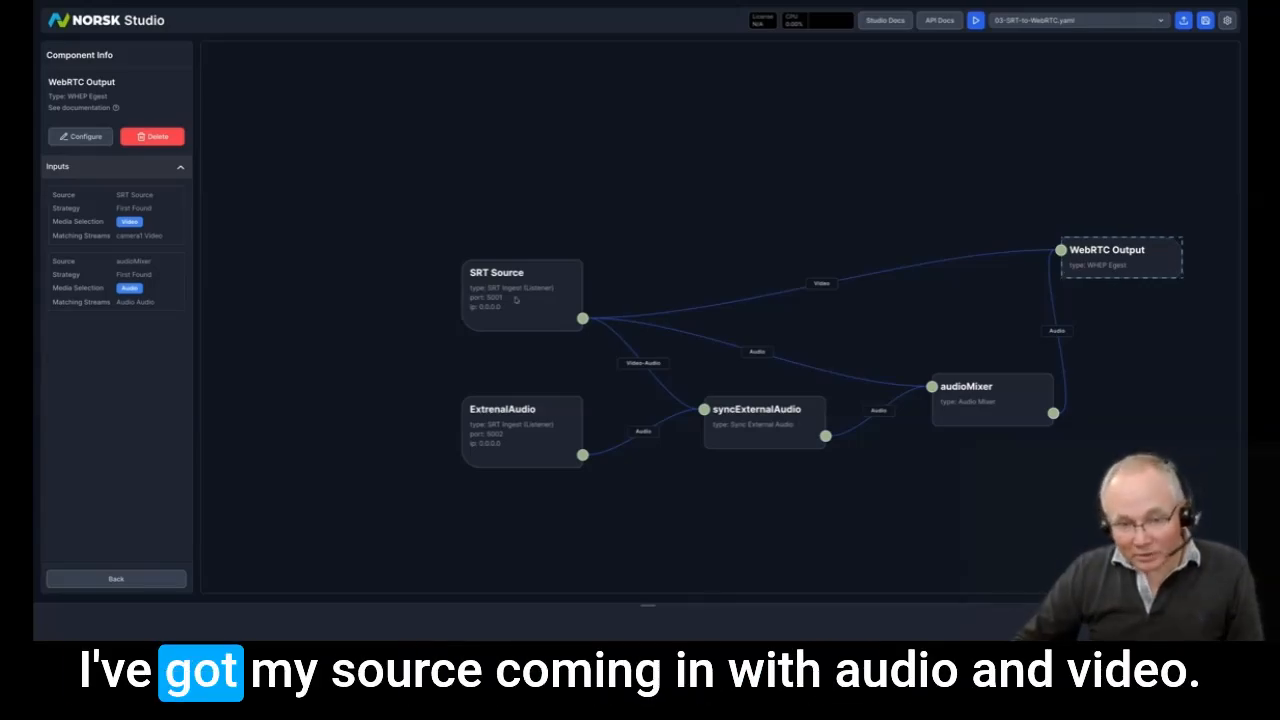
pyautogui.click(565, 284)
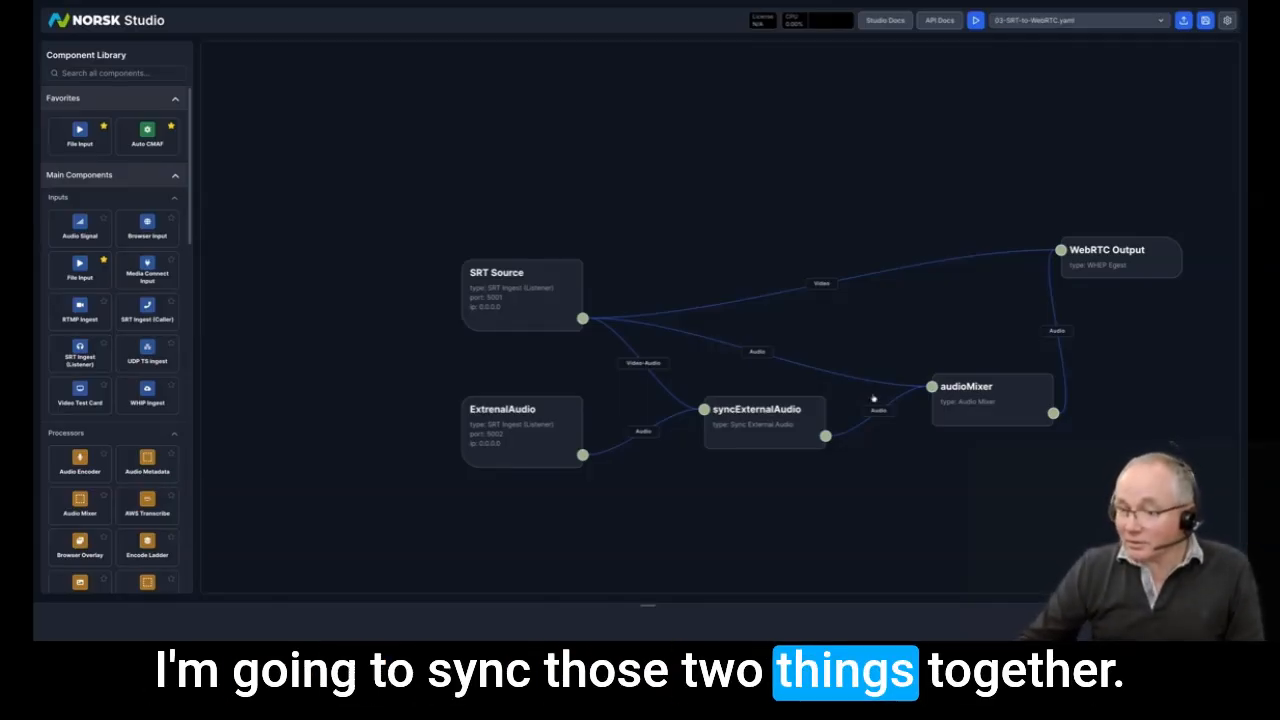
pyautogui.moveTo(985, 400); pyautogui.dragTo(955, 400)
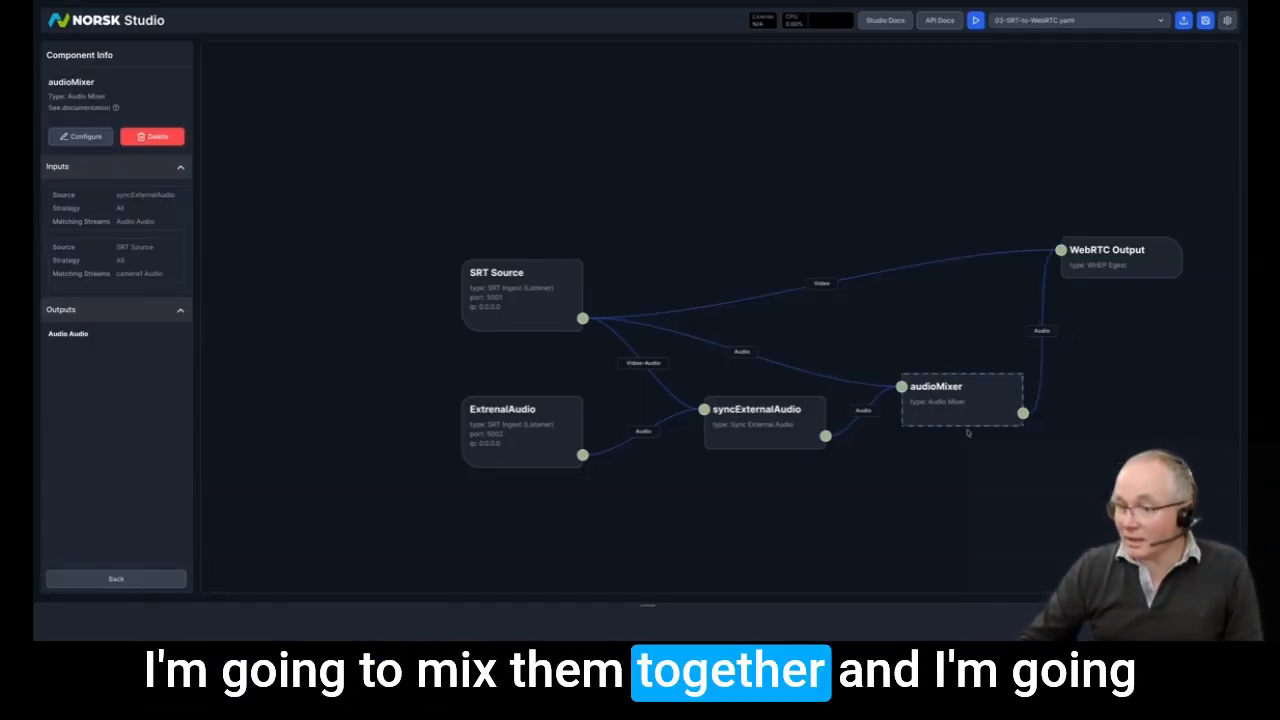
# Step: Start the workflow, view the syncExternalAudio sync controls, and return to the running workflow
pyautogui.click(976, 20)
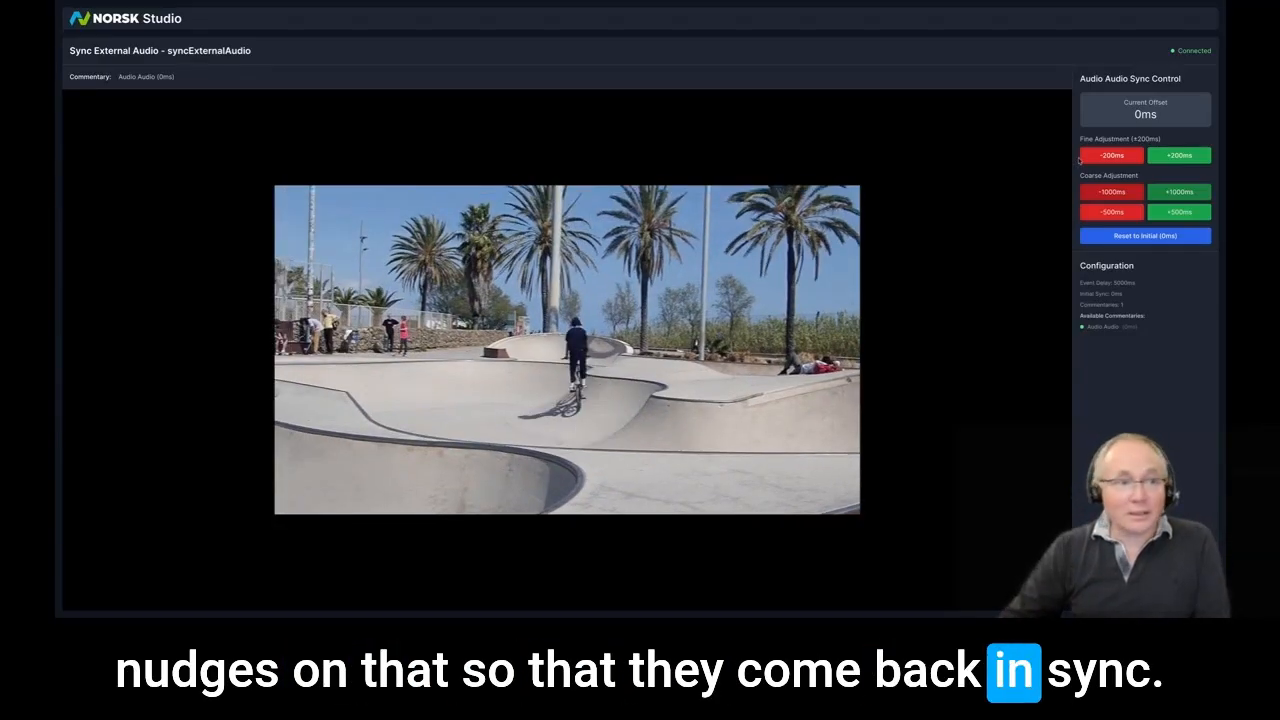
pyautogui.click(545, 2)
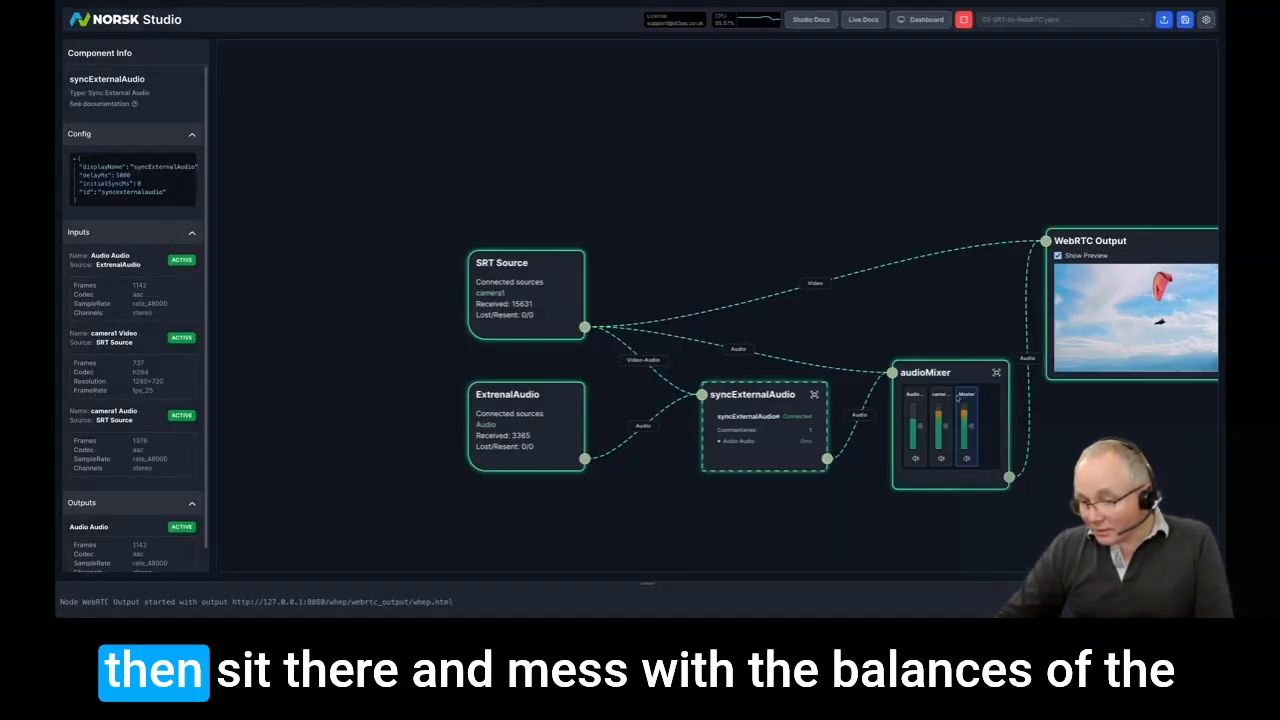